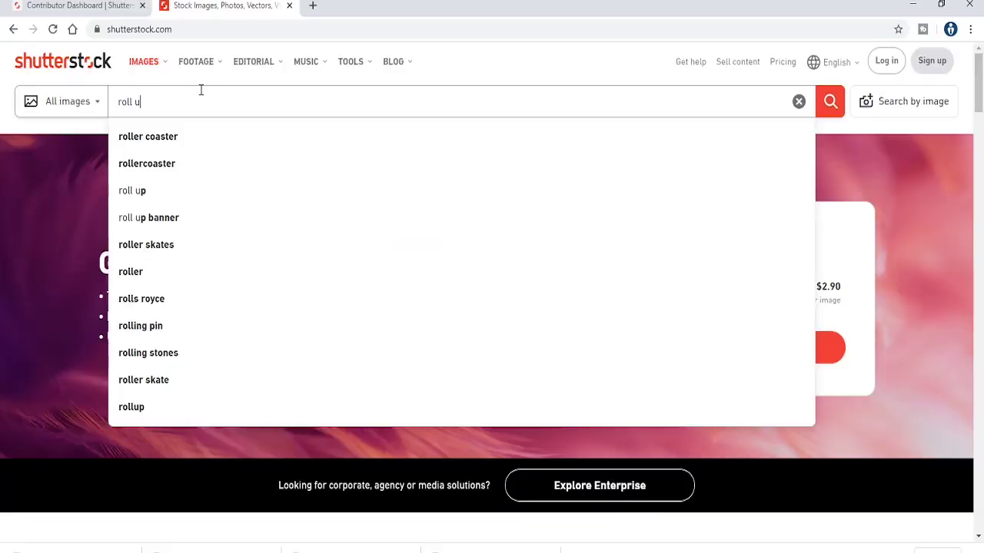
# Step: Search the image library for 'roll up banner' to list the 56,212 matching images
pyautogui.write('p ba')
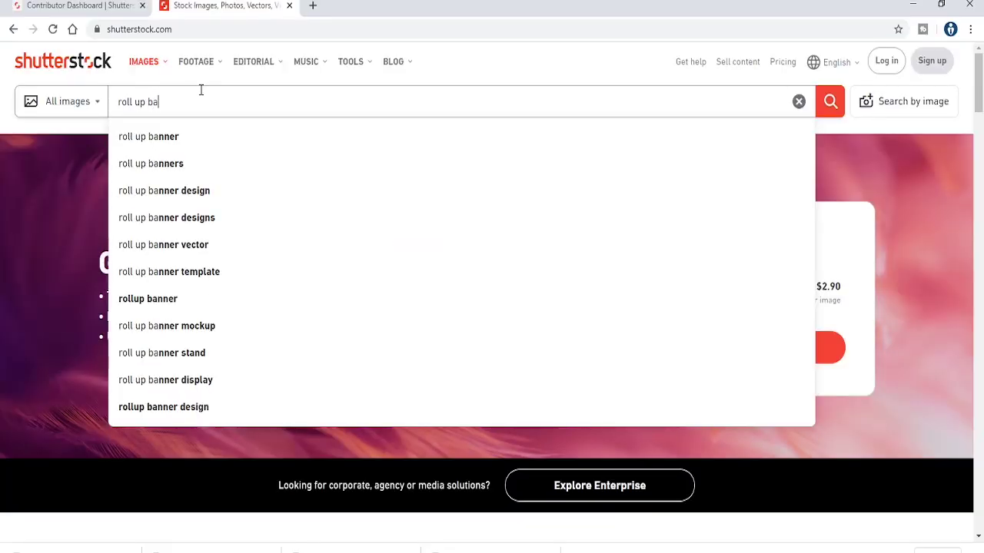
pyautogui.write('nner')
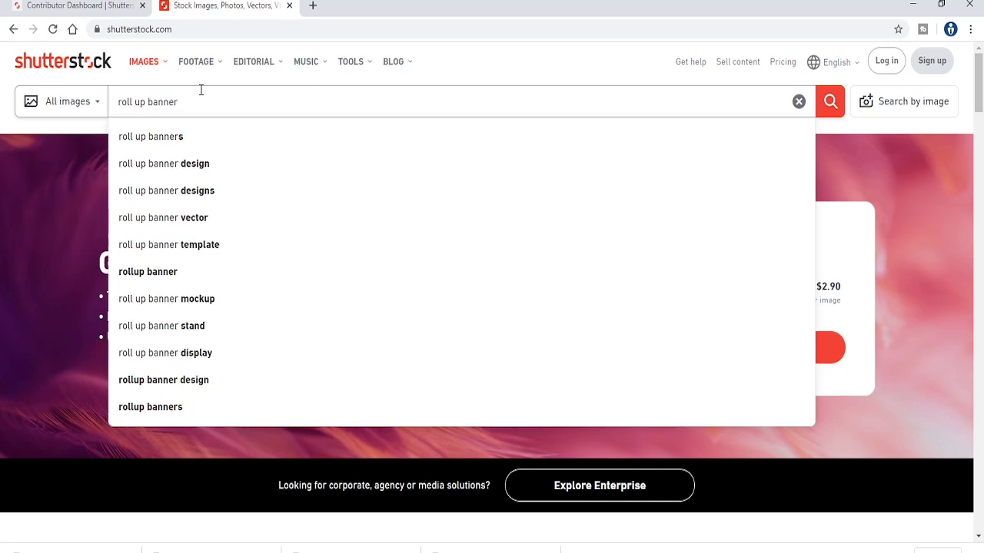
pyautogui.press('Return')
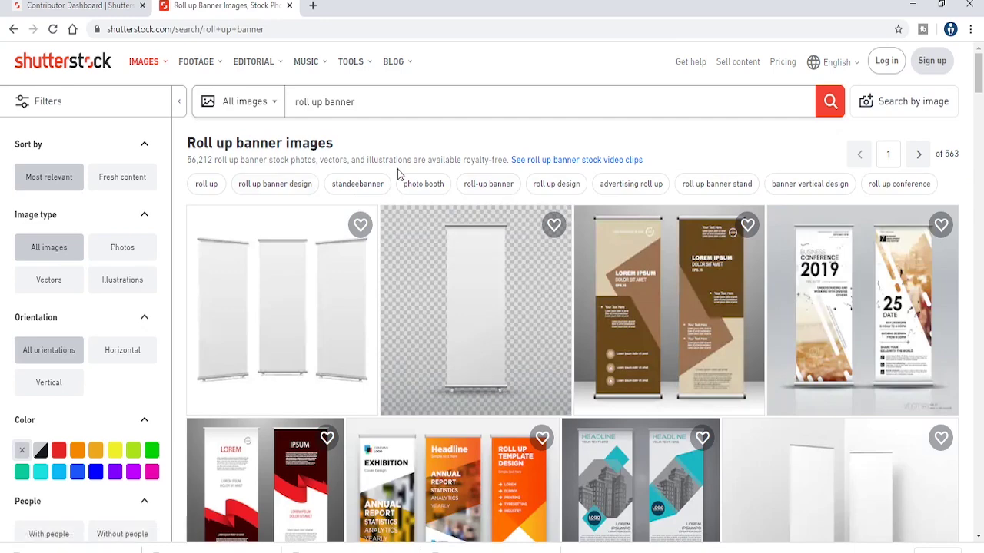
pyautogui.moveTo(494, 269)
pyautogui.scroll(-3, 507, 267)
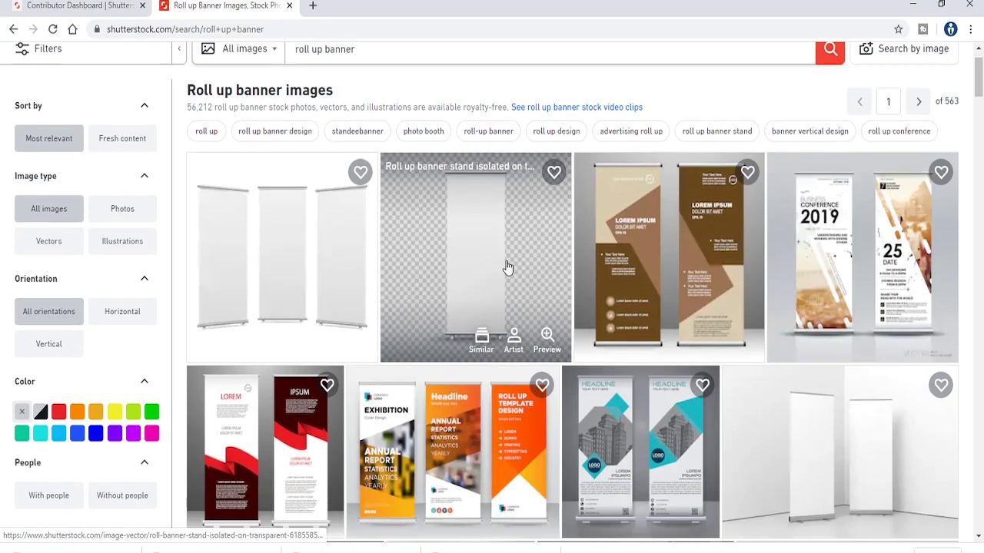
pyautogui.scroll(-2, 506, 269)
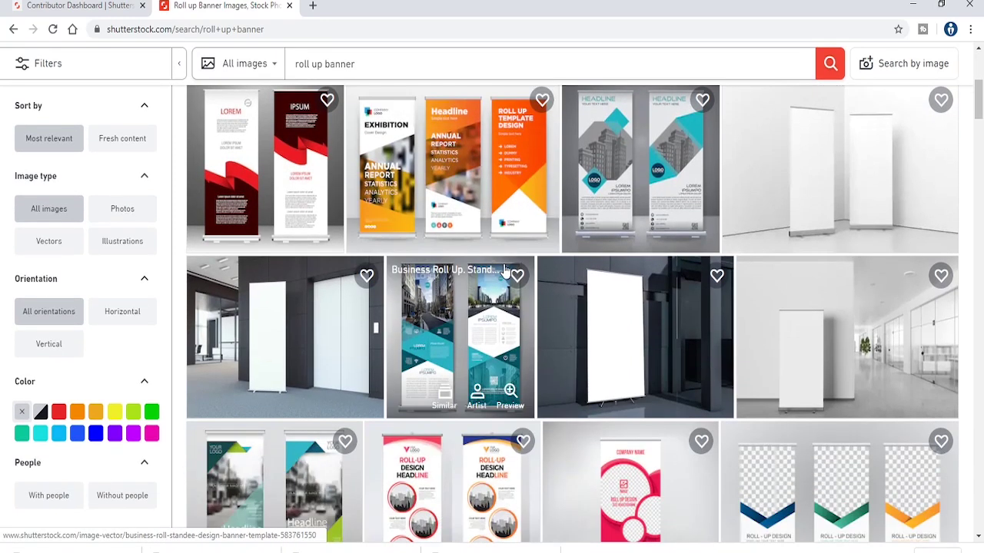
pyautogui.scroll(-6, 505, 269)
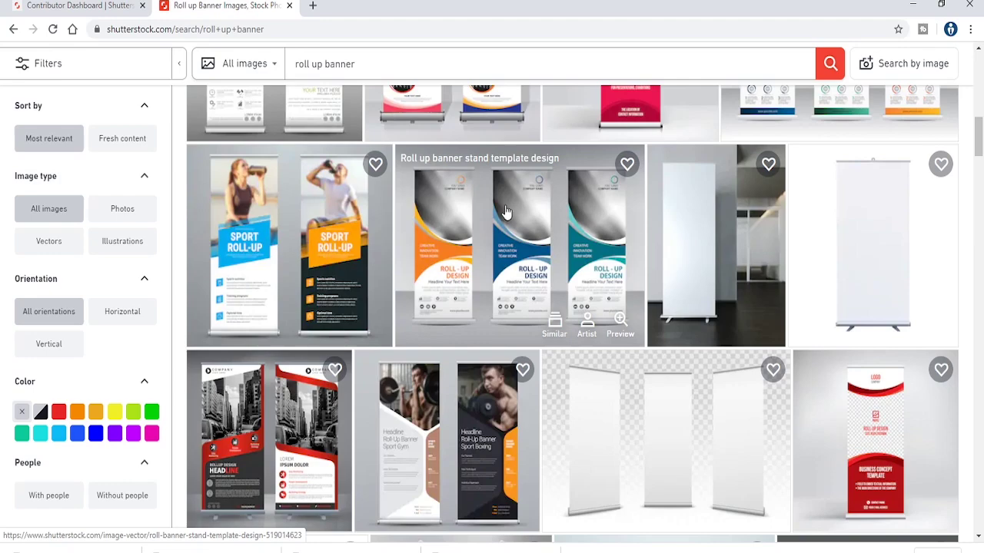
pyautogui.scroll(-6, 497, 215)
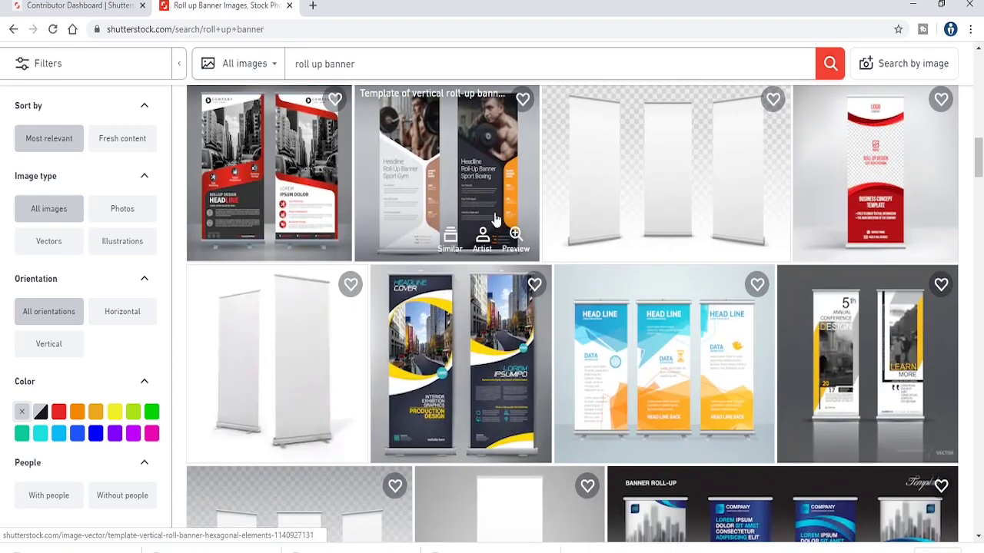
pyautogui.scroll(-8, 494, 221)
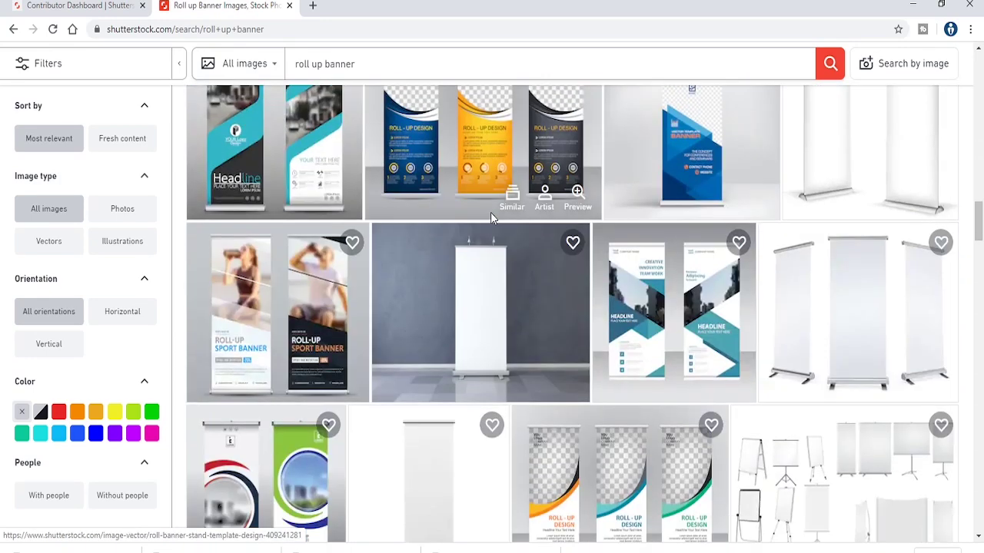
pyautogui.scroll(-4, 490, 215)
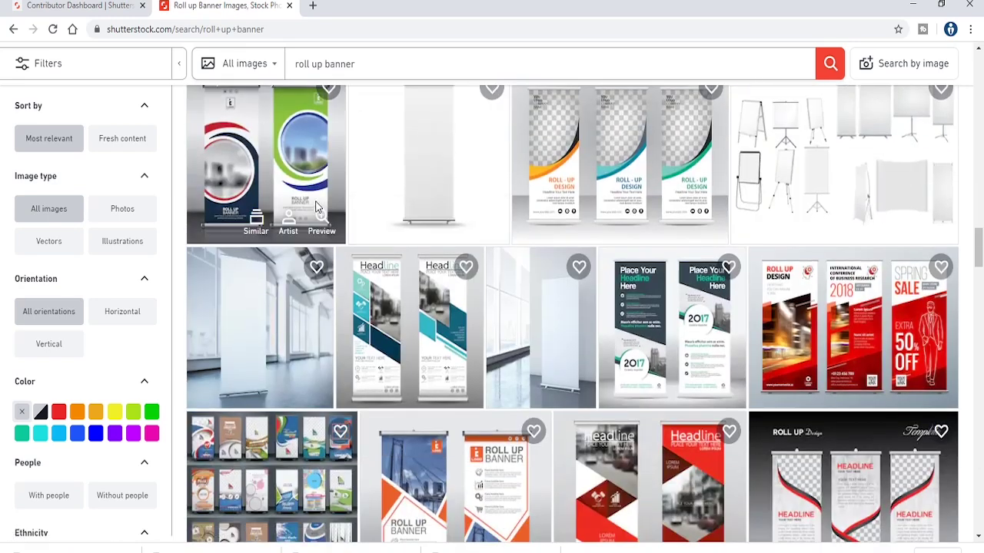
pyautogui.scroll(1, 313, 211)
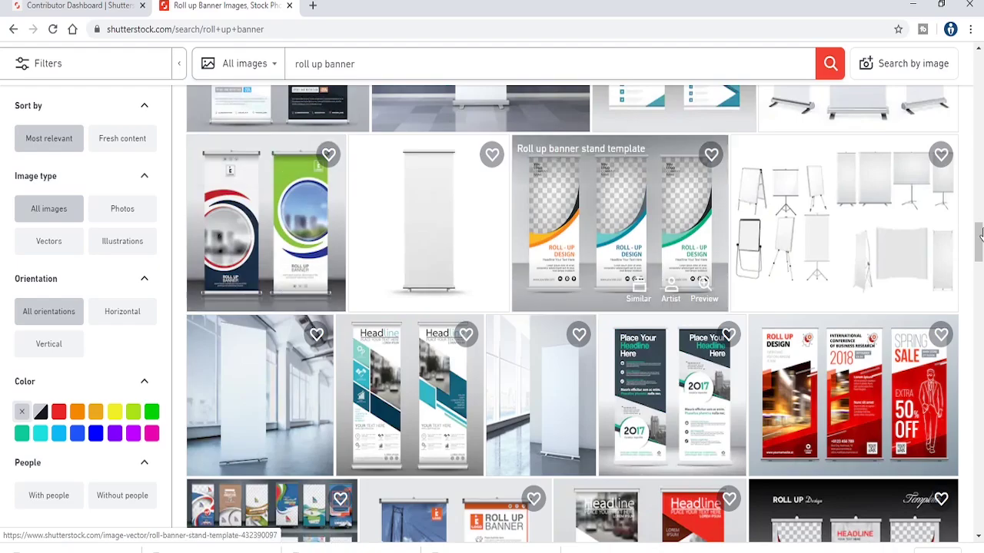
pyautogui.moveTo(978, 242); pyautogui.dragTo(978, 360)
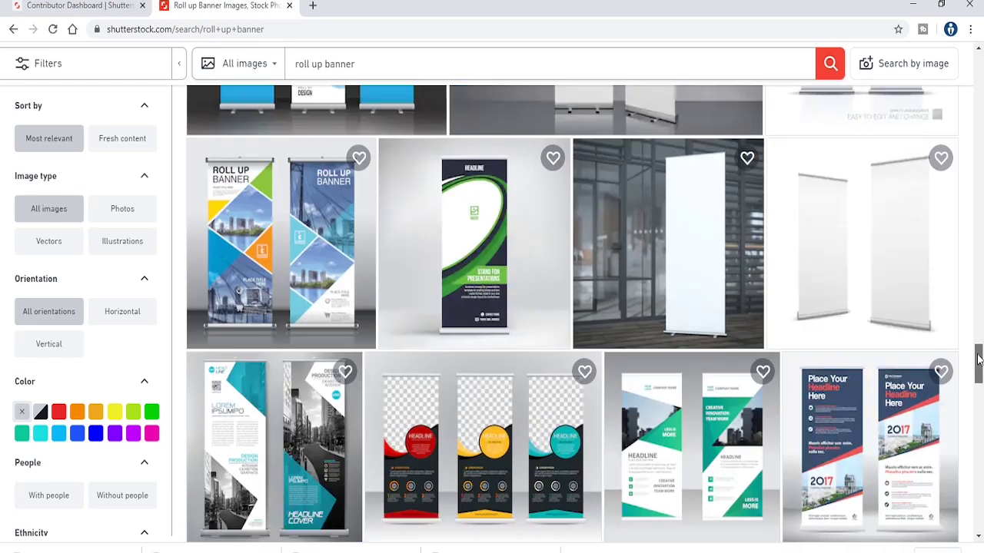
# Step: Open the roll brochure flyer banner design, then another design from its artist's Roll up banner collection
pyautogui.click(300, 255)
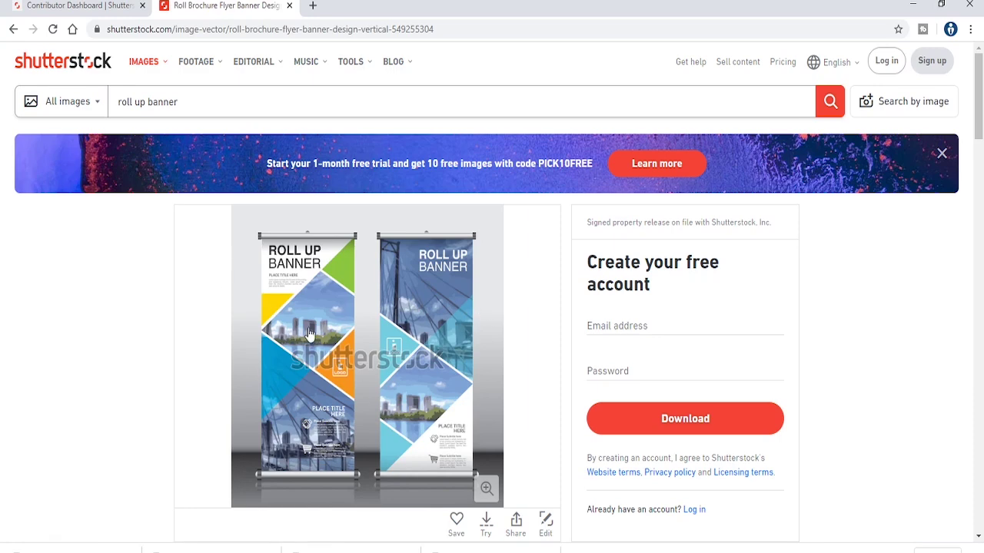
pyautogui.scroll(-5, 316, 328)
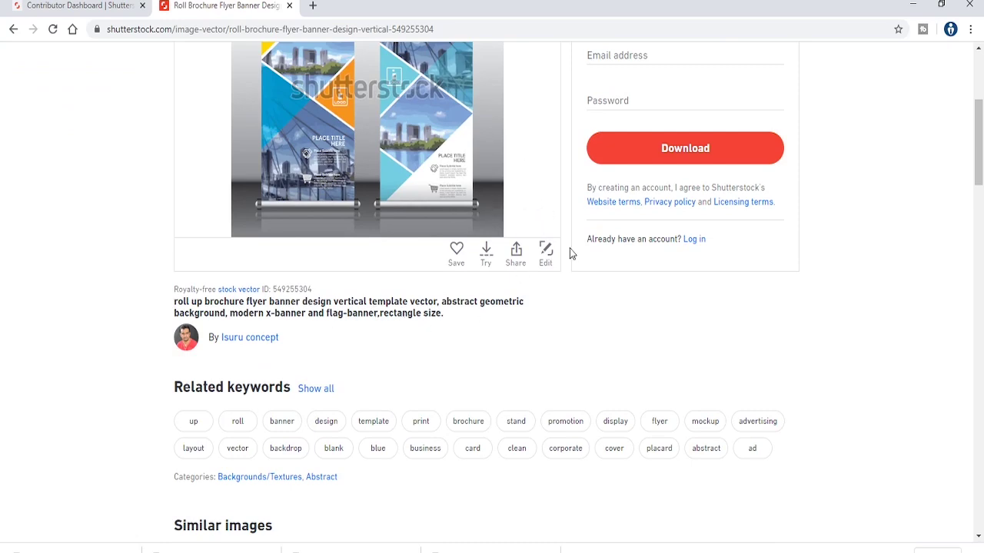
pyautogui.scroll(-5, 466, 328)
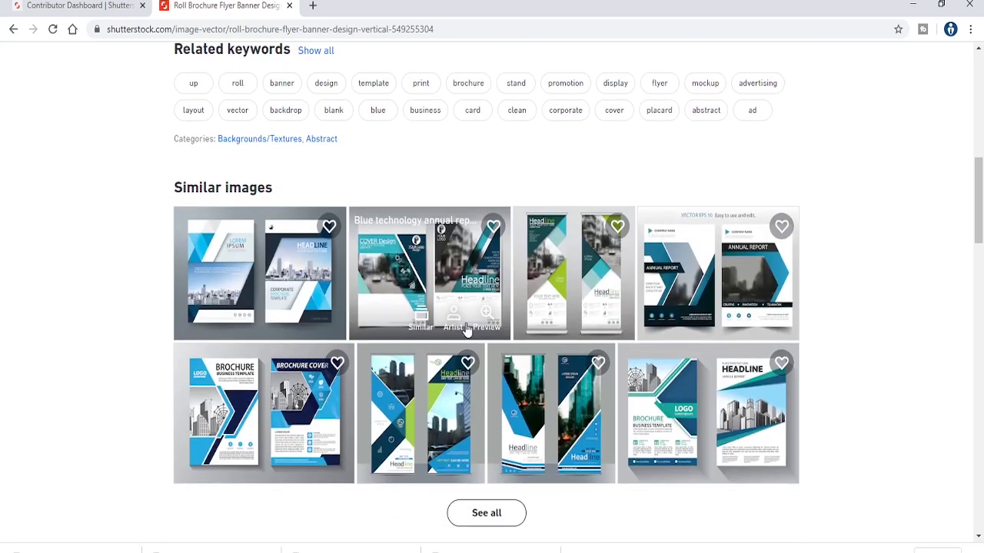
pyautogui.scroll(6, 432, 244)
pyautogui.scroll(-5, 432, 244)
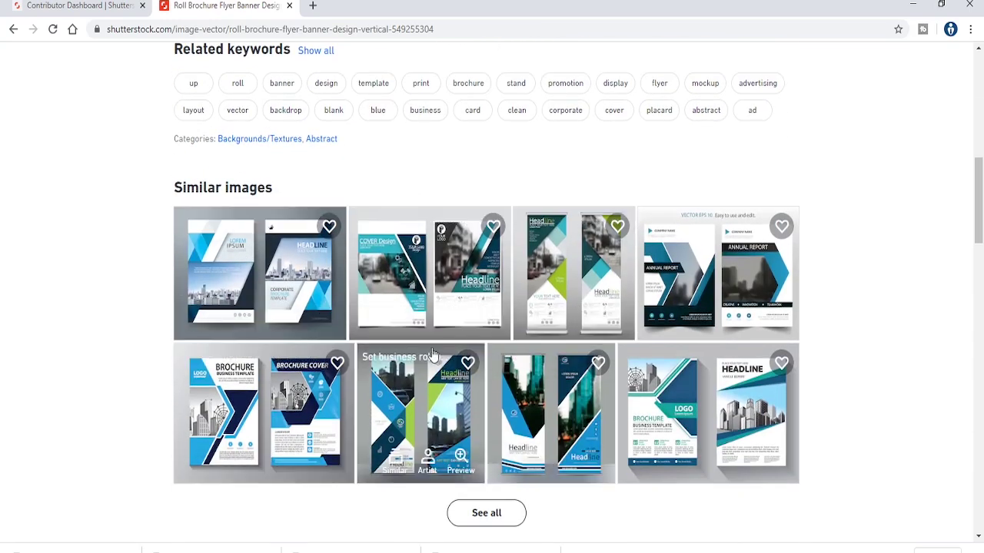
pyautogui.scroll(-5, 486, 330)
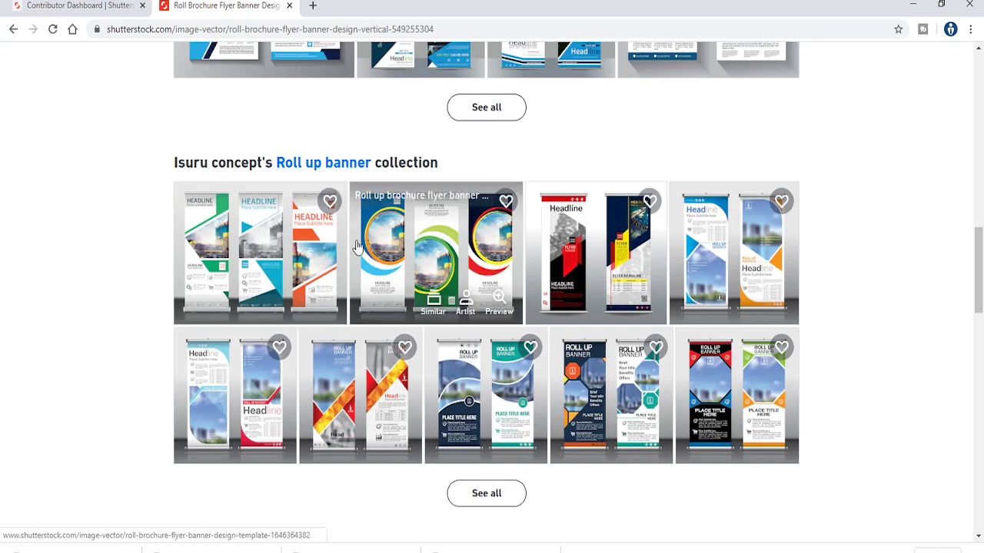
pyautogui.click(448, 246)
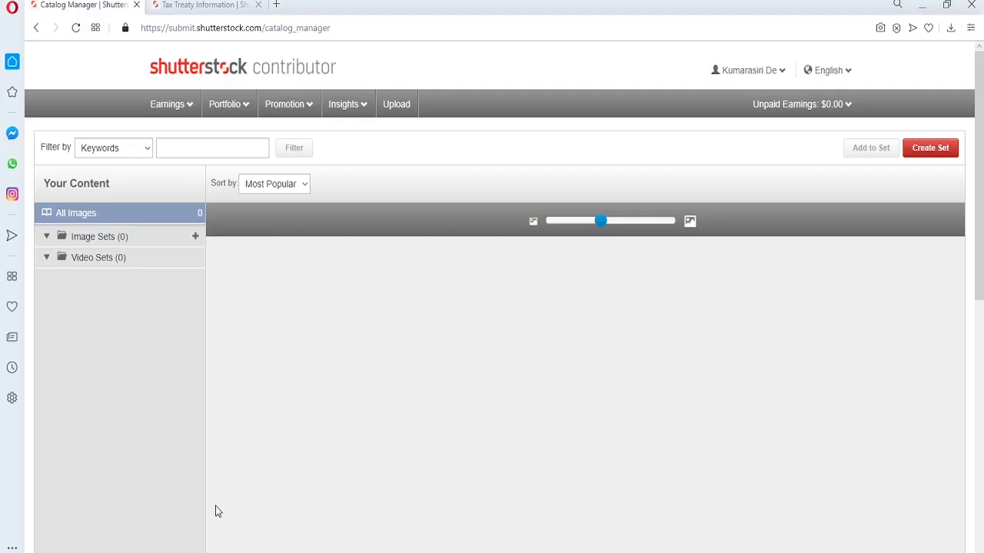
pyautogui.moveTo(223, 105)
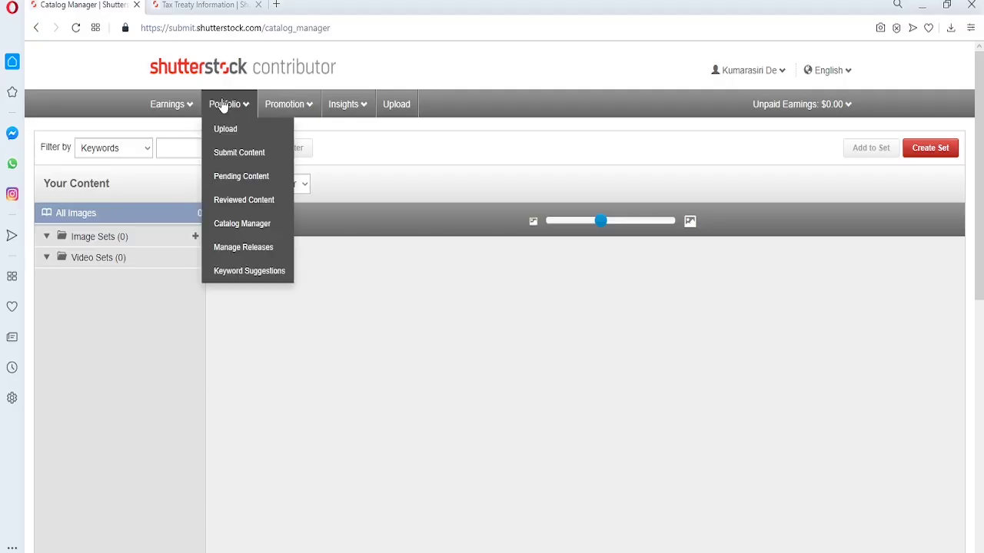
pyautogui.click(235, 224)
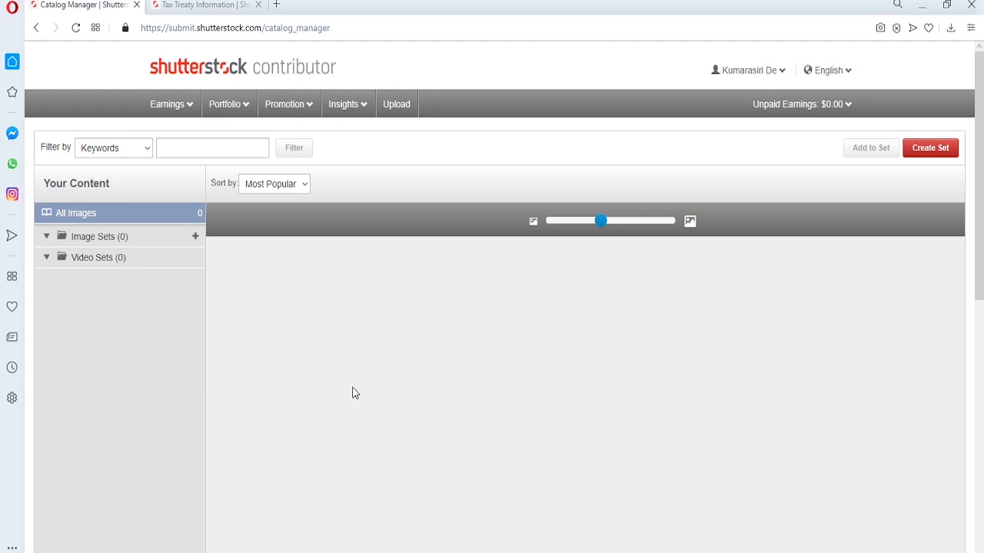
pyautogui.click(924, 151)
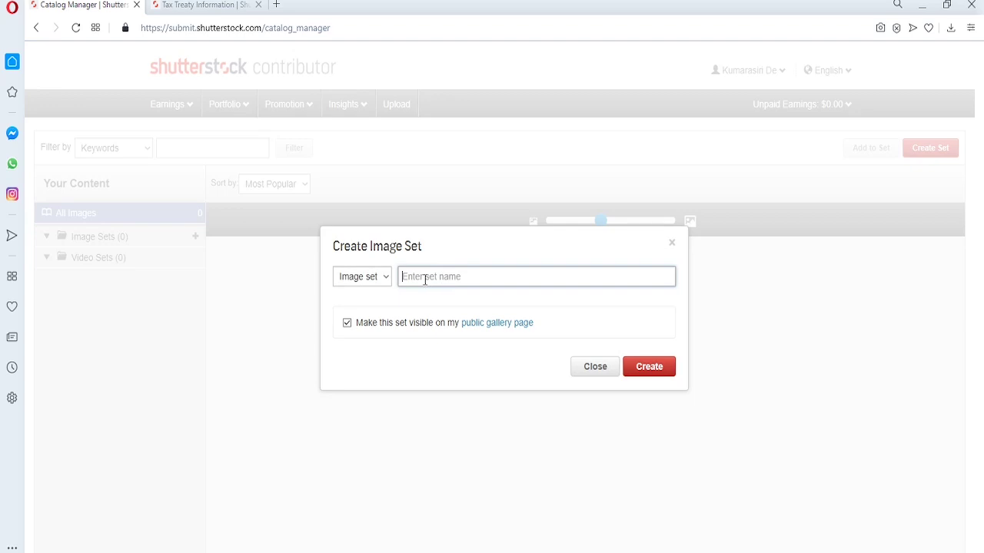
# Step: Create an image set named 'Logo' and open the new empty set from the sidebar
pyautogui.click(386, 279)
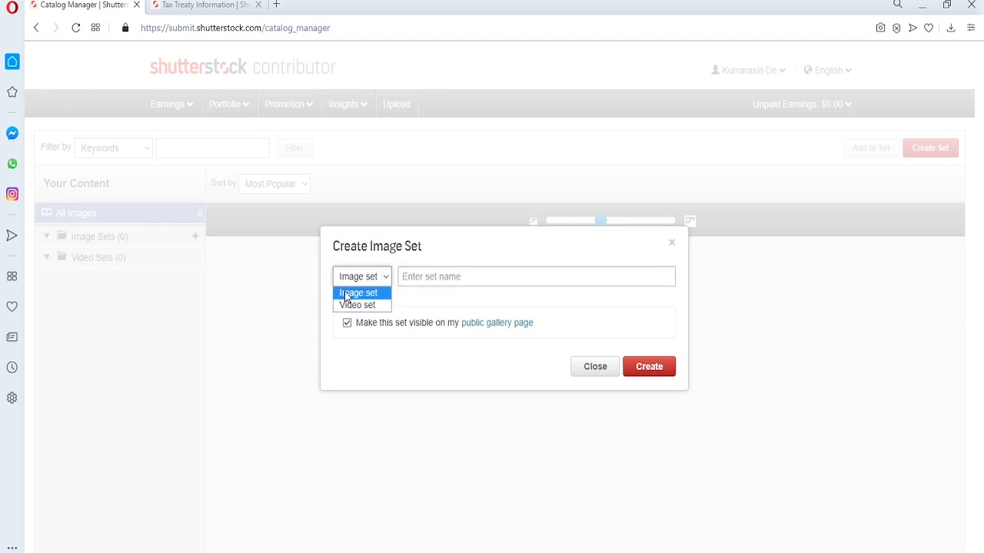
pyautogui.click(428, 279)
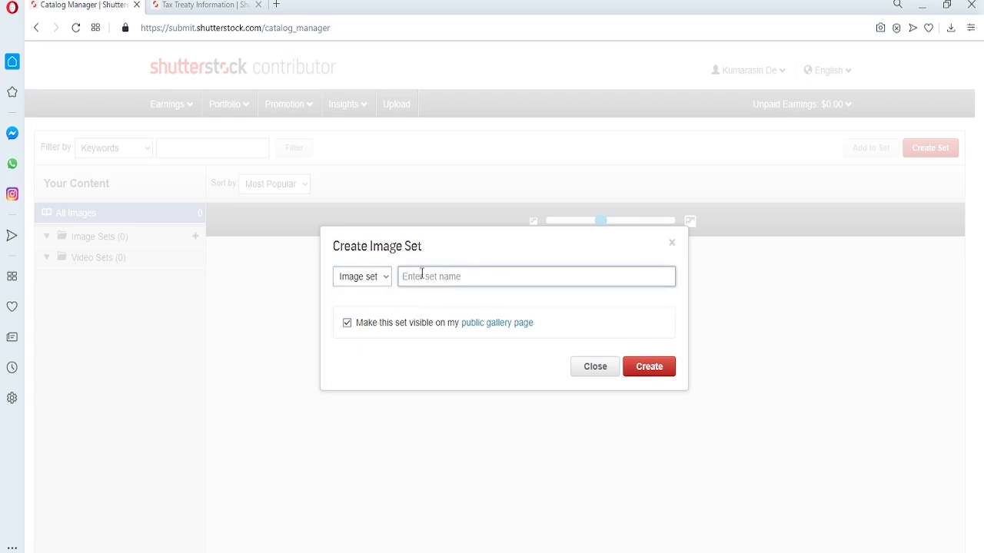
pyautogui.write('Logo')
pyautogui.click(649, 370)
pyautogui.click(88, 261)
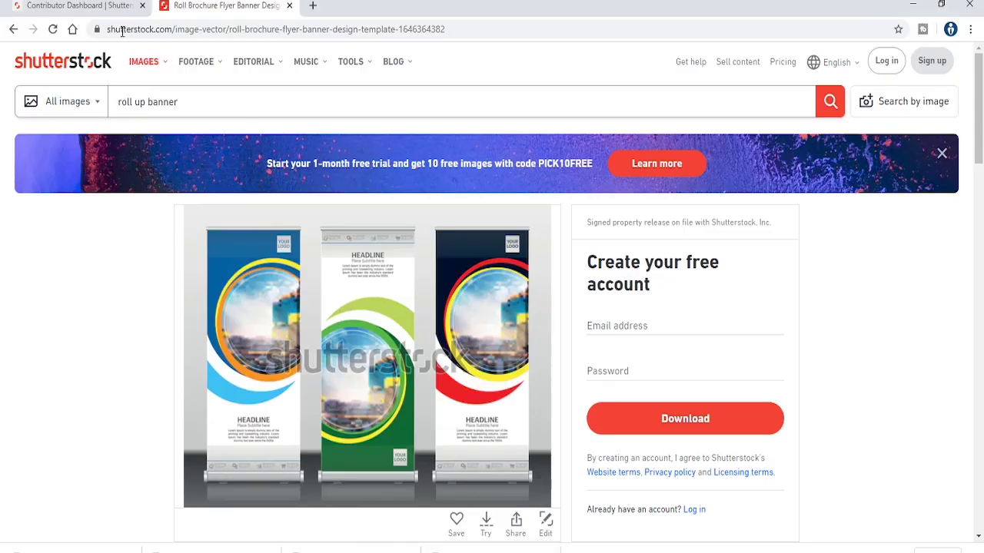
# Step: Go to Portfolio > Catalog Manager from the dashboard, opening and dismissing the Create Set form
pyautogui.click(77, 6)
pyautogui.moveTo(144, 165)
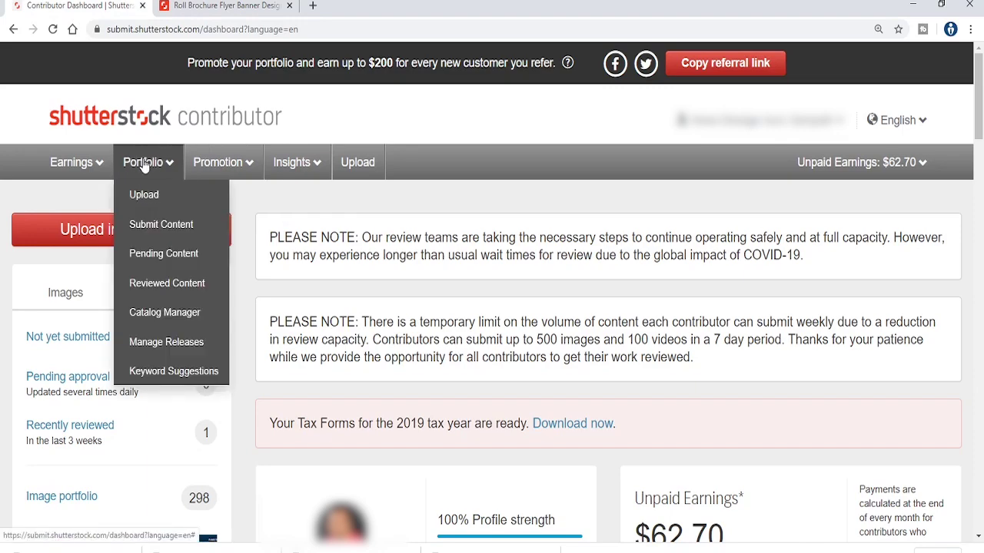
pyautogui.click(164, 312)
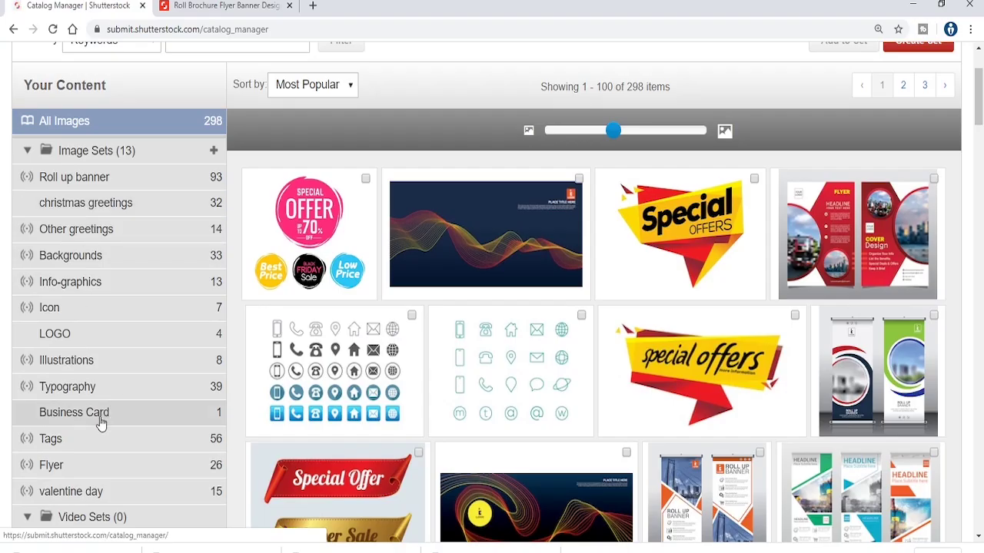
pyautogui.scroll(2, 98, 238)
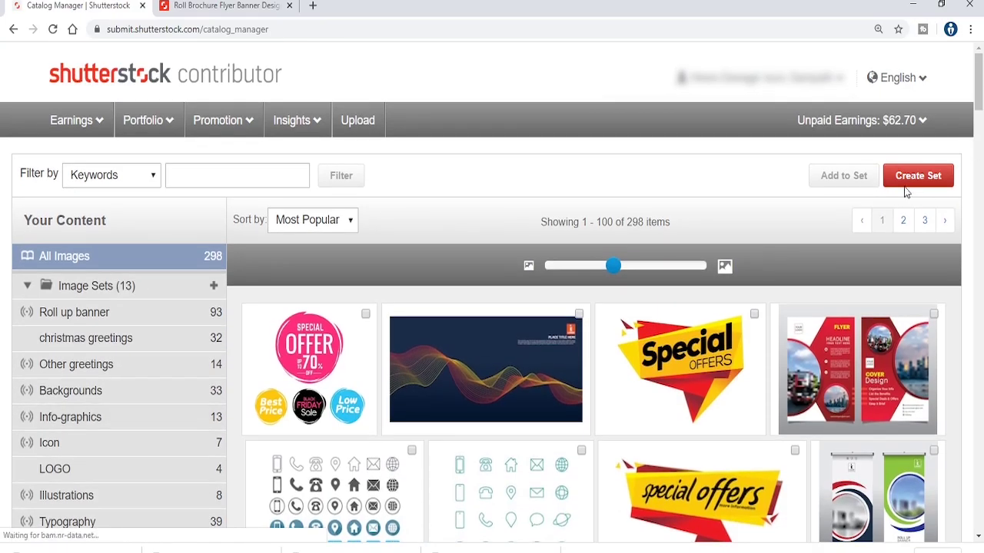
pyautogui.click(901, 182)
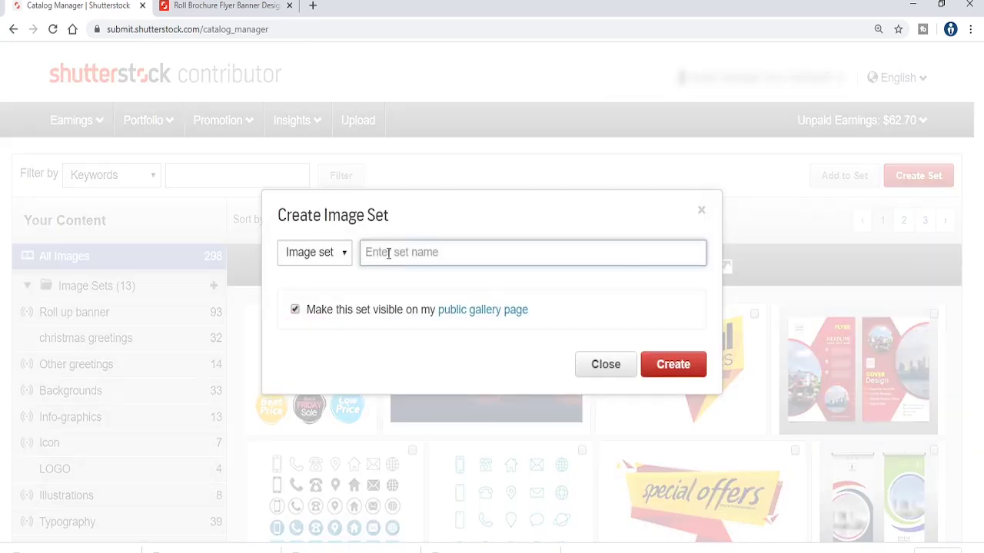
pyautogui.click(702, 214)
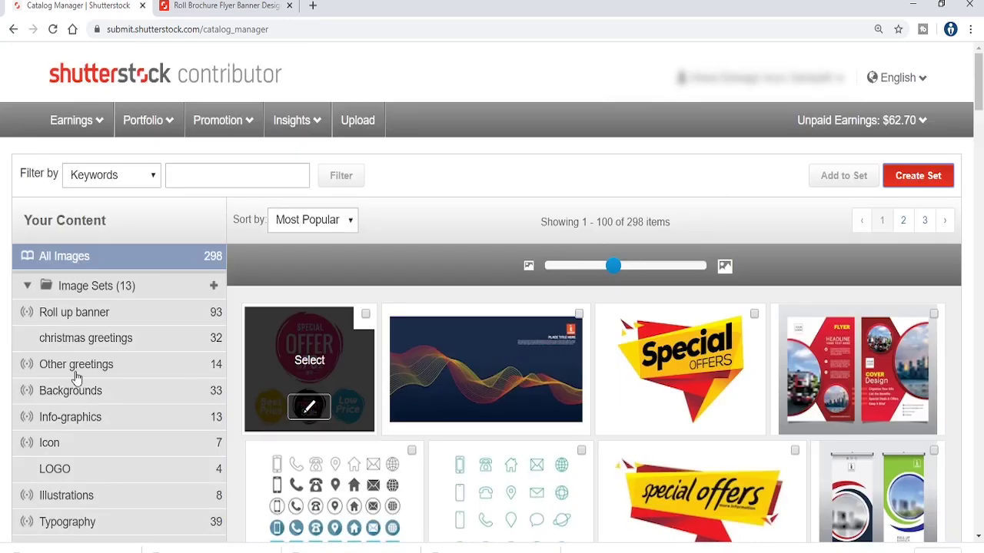
pyautogui.scroll(-2, 66, 325)
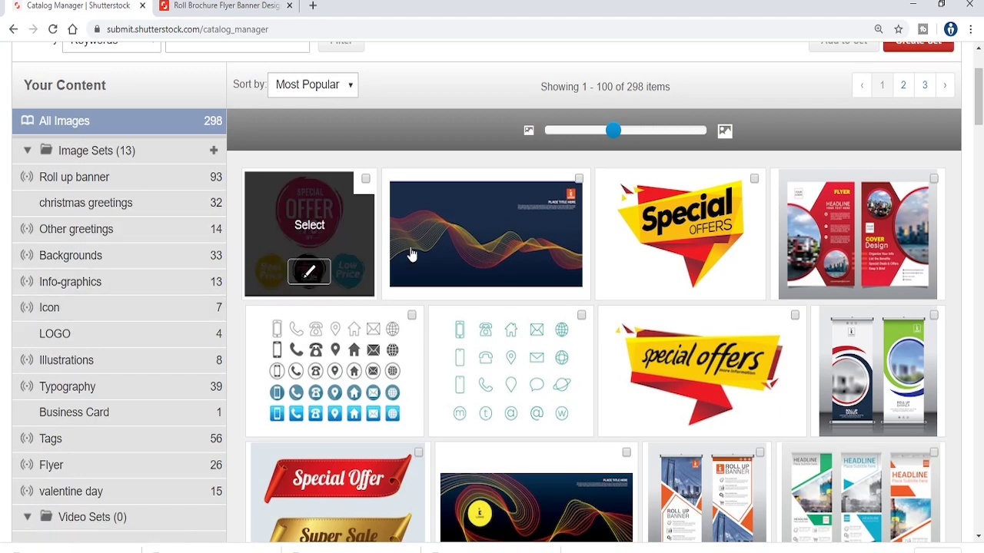
# Step: Mark the 70% special offer image, cancel Add to Set without choosing a set, then view the Tags set
pyautogui.click(365, 181)
pyautogui.scroll(1, 834, 171)
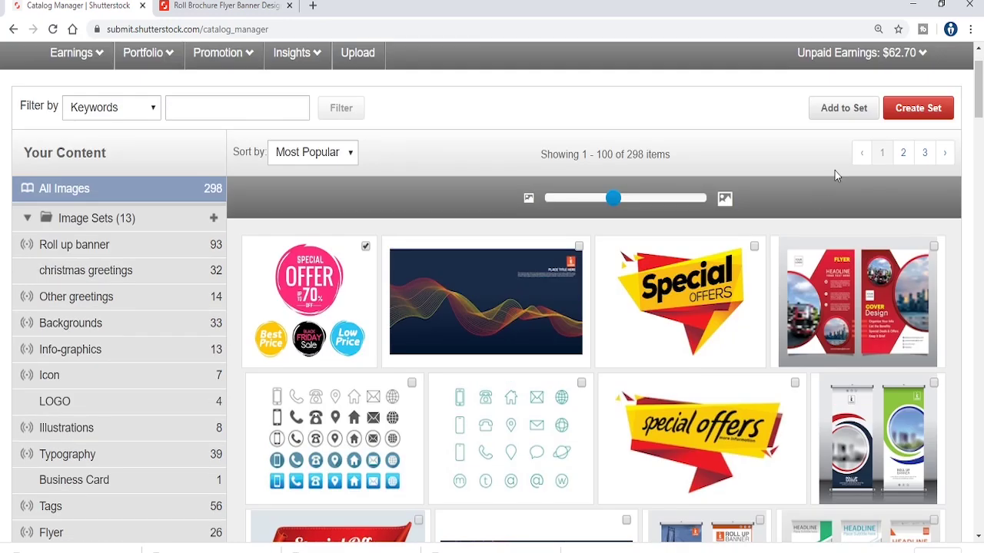
pyautogui.click(832, 114)
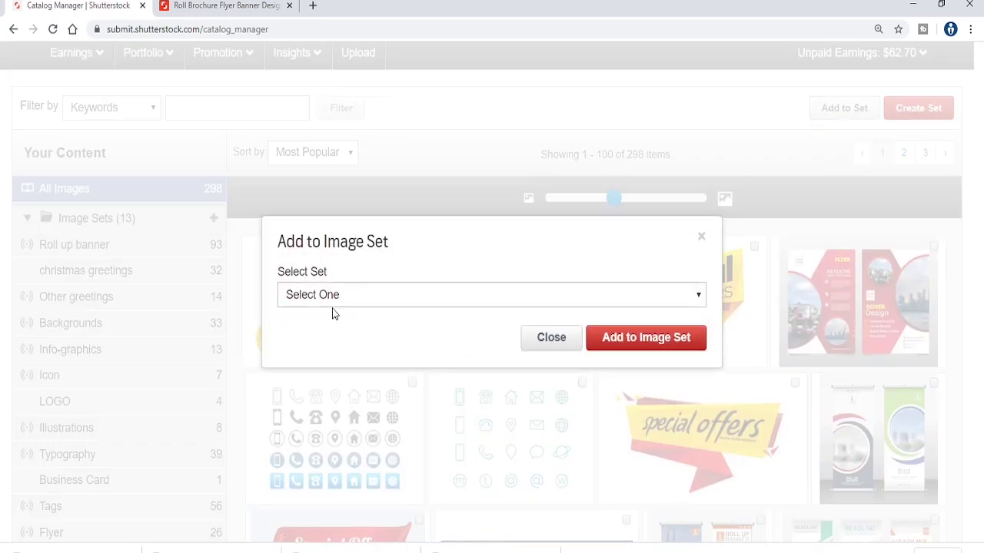
pyautogui.click(392, 301)
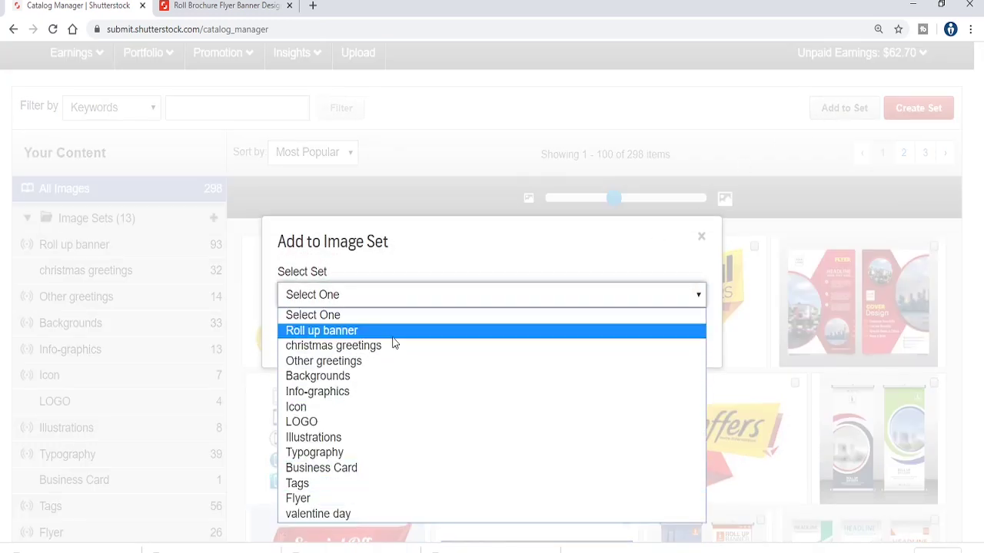
pyautogui.click(701, 242)
pyautogui.click(701, 241)
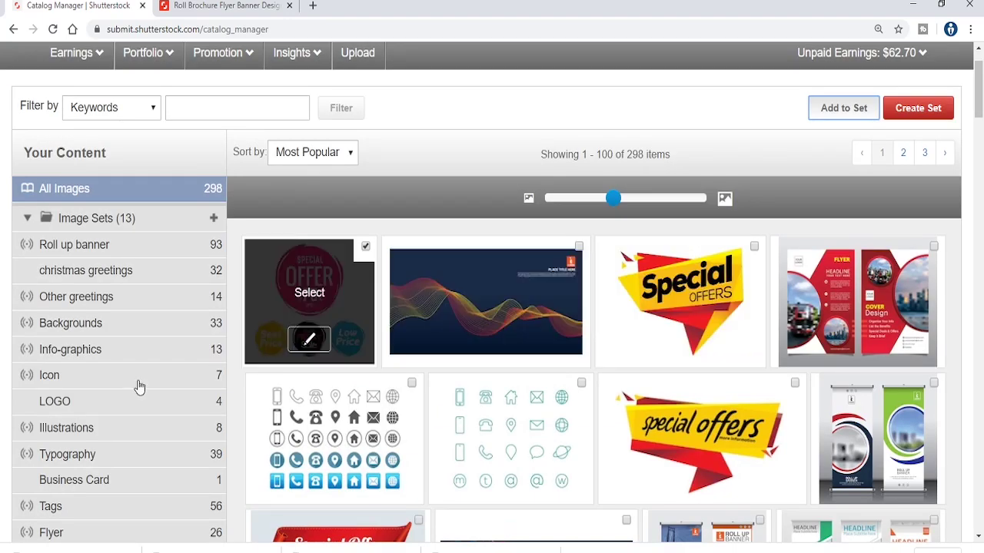
pyautogui.click(85, 508)
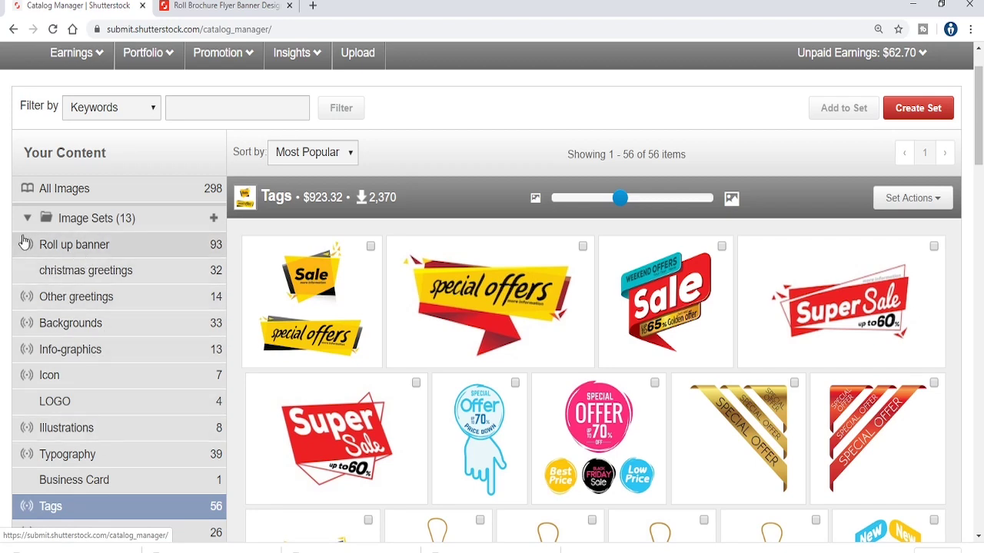
# Step: Browse the Roll up banner and Other greetings sets and check Roll up banner's set actions
pyautogui.click(77, 246)
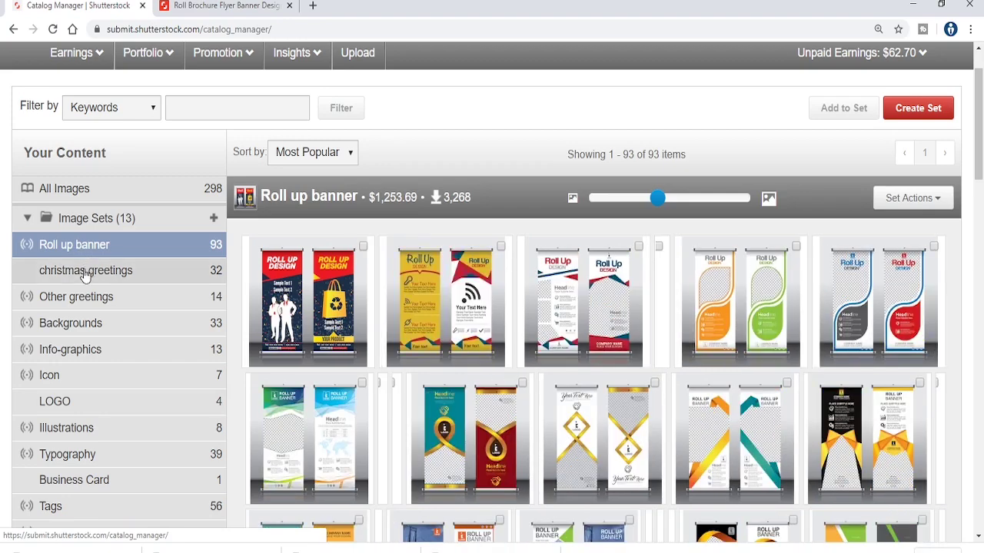
pyautogui.click(73, 299)
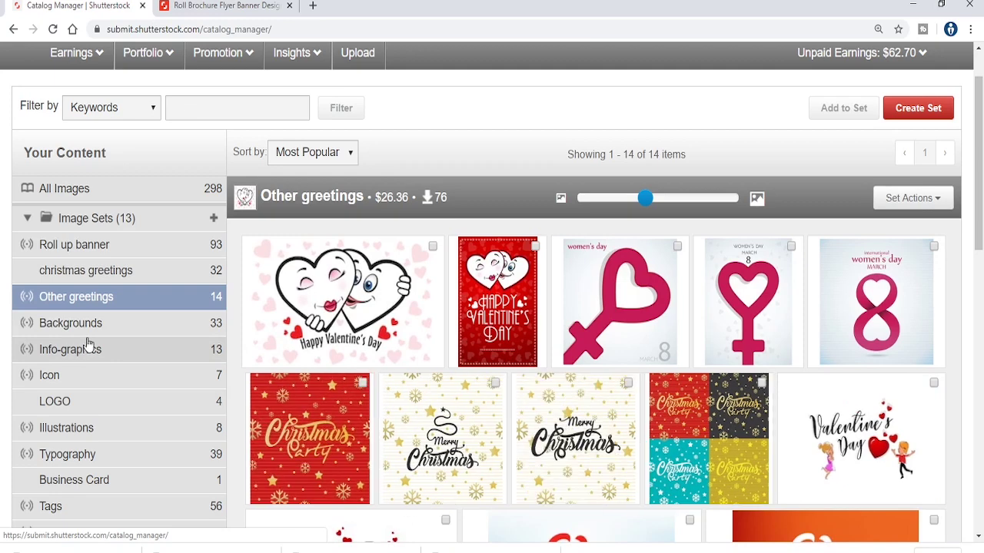
pyautogui.click(100, 246)
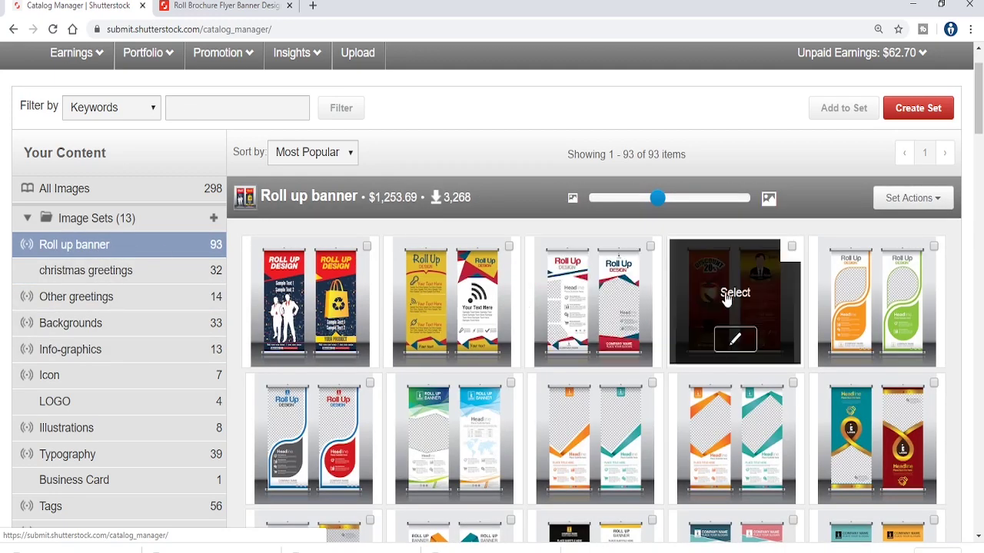
pyautogui.click(929, 196)
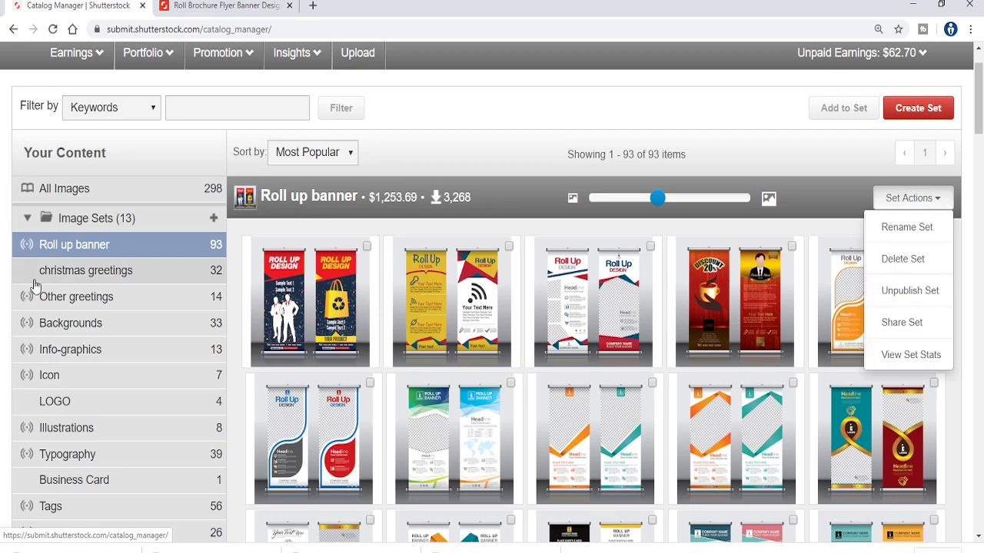
# Step: View the christmas greetings set's 32 images, check and dismiss its set actions, then open the account menu
pyautogui.click(77, 273)
pyautogui.click(941, 202)
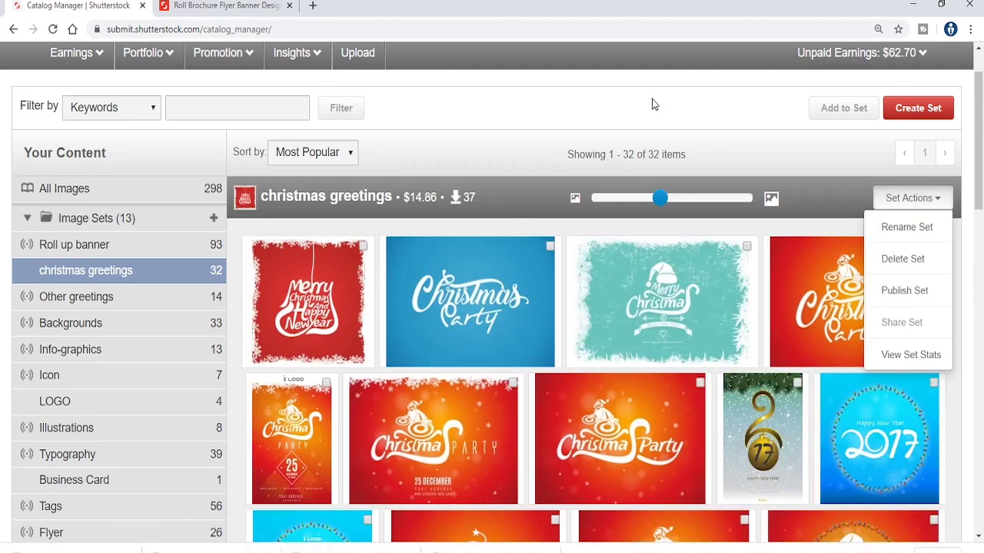
pyautogui.click(650, 101)
pyautogui.scroll(1, 668, 155)
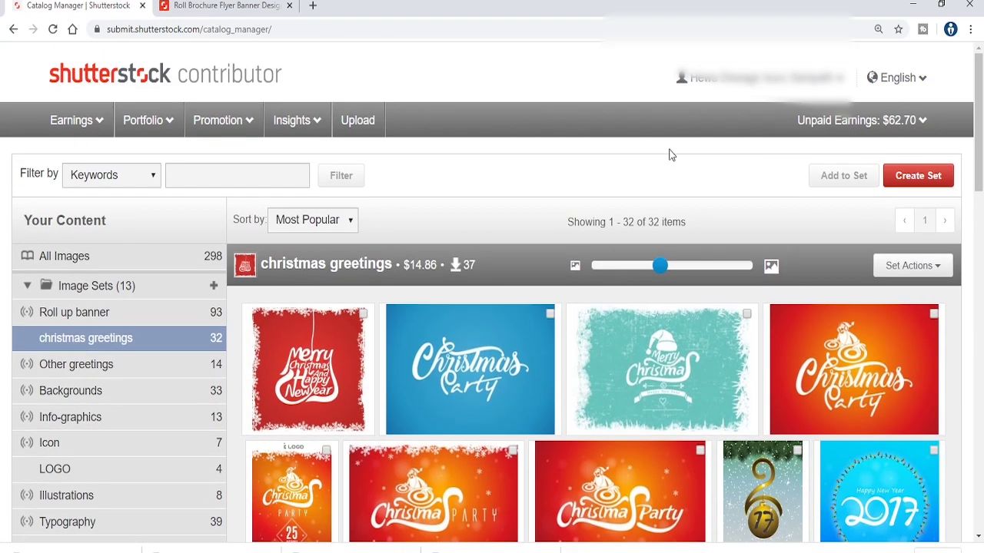
pyautogui.click(772, 79)
# Step: Choose Personalize My Portfolio from the account menu
pyautogui.click(753, 144)
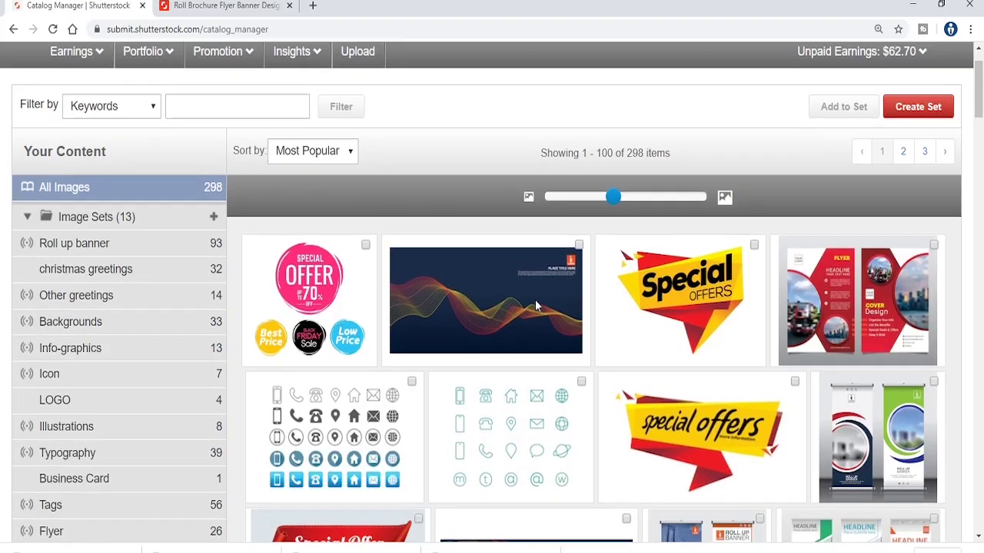
# Step: Scroll down the Catalog Manager's All Images grid of 298 portfolio images
pyautogui.scroll(-2, 533, 303)
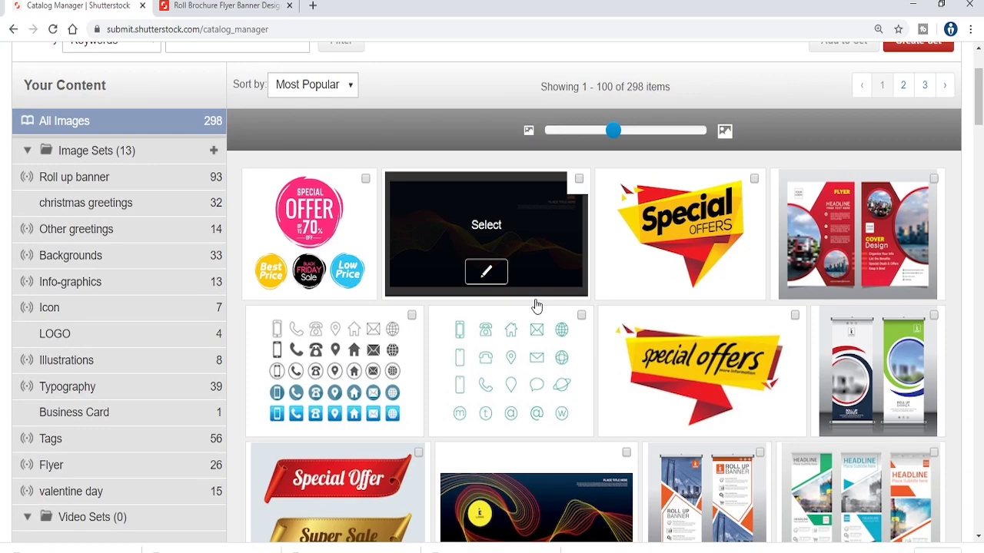